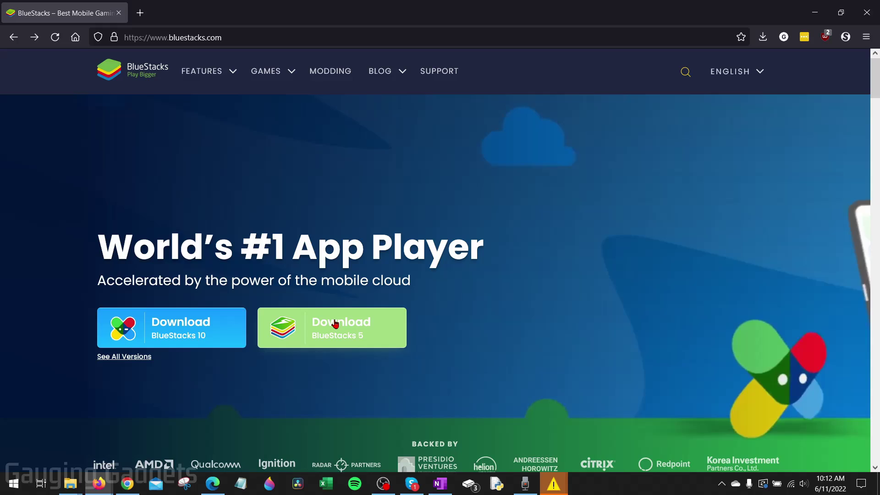
- Download the BlueStacks 5 installer from the homepage and run it
left_click(335, 335)
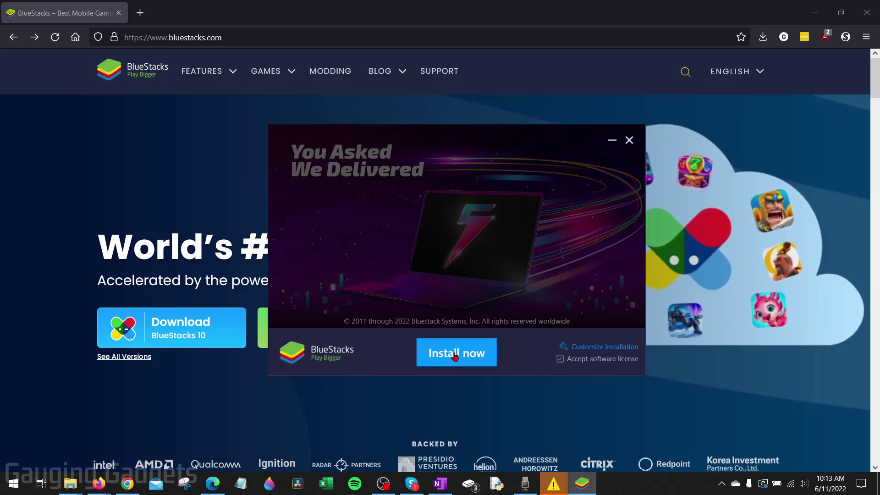
- Run Install now and let BlueStacks App Player launch to its home screen
left_click(446, 350)
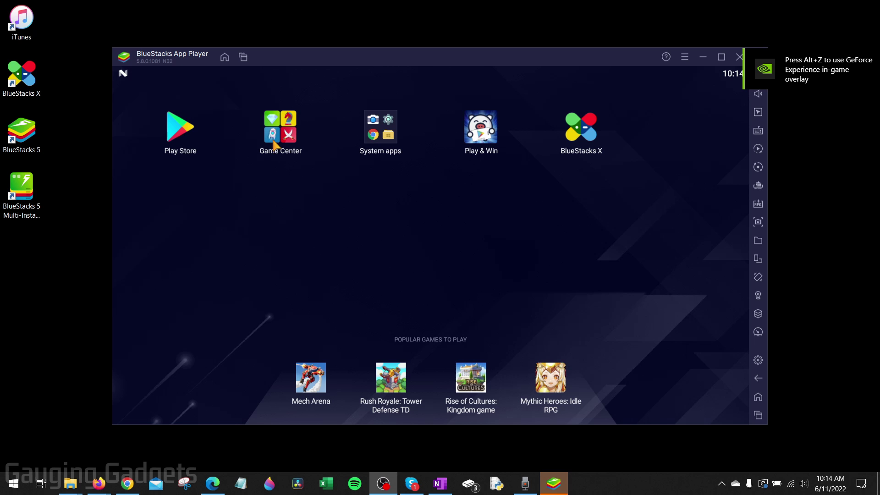
- Open Google Play in BlueStacks and sign in with a Google account
left_click(176, 132)
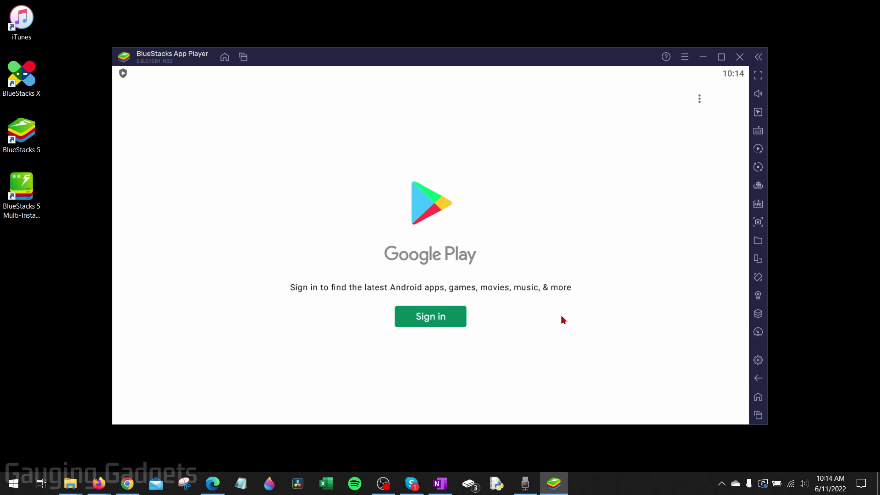
left_click(429, 319)
left_click(429, 320)
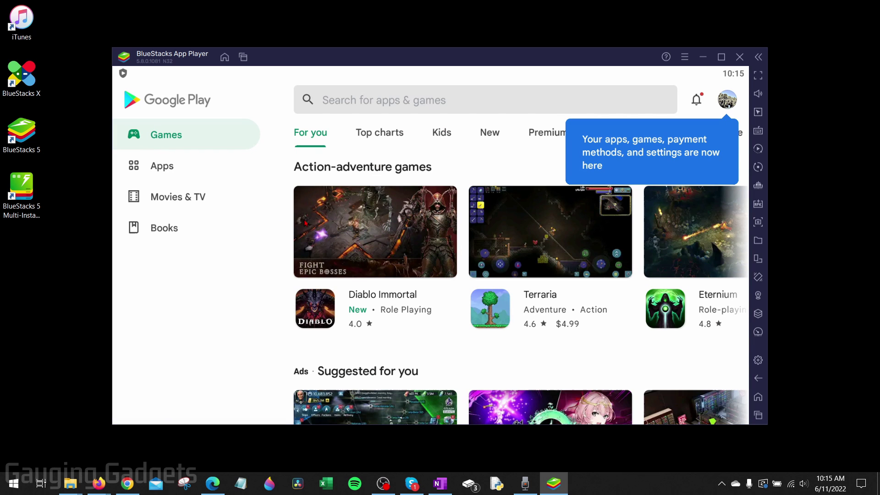
- Search Google Play for 'call of duty' and install Call of Duty Mobile
left_click(411, 101)
type("c")
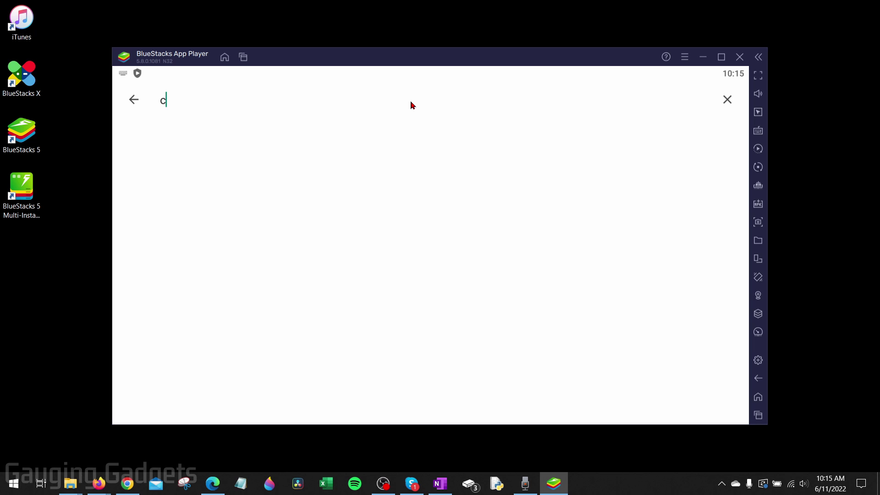
type("all of duty")
key("Return")
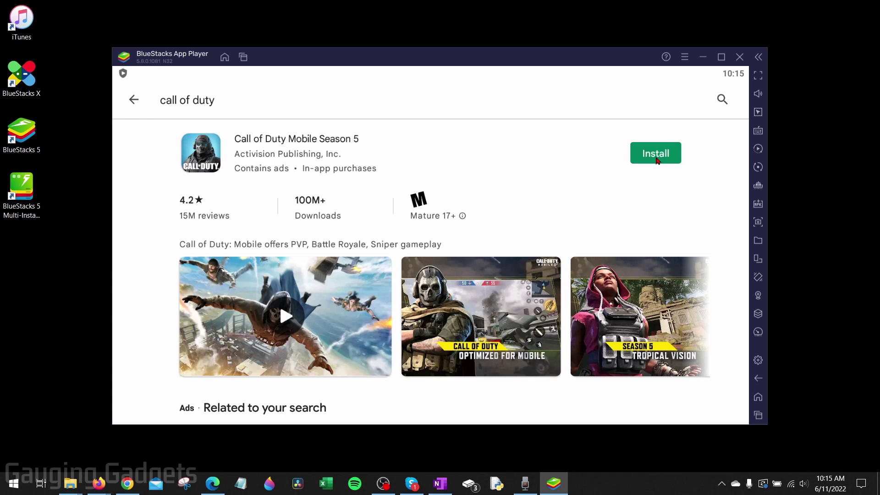
left_click(657, 160)
- Search for 'pubg mobile' from the suggestions and install PUBG MOBILE
left_click(526, 113)
type("pu")
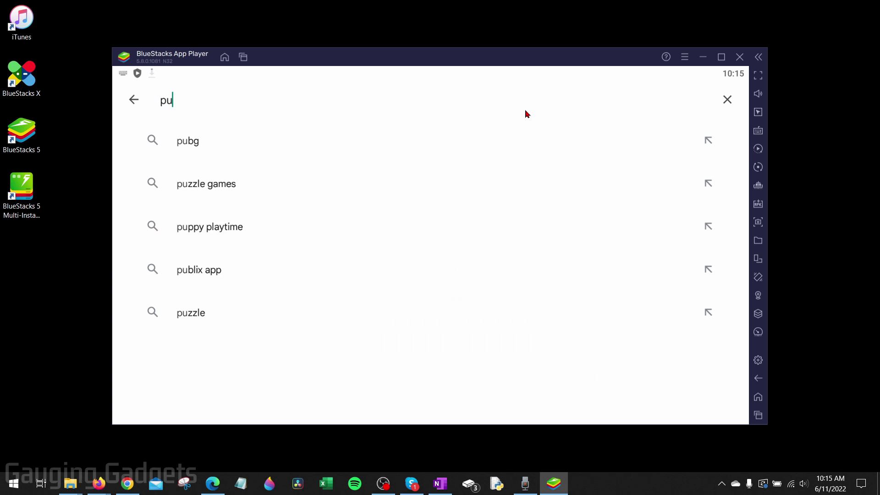
type("g")
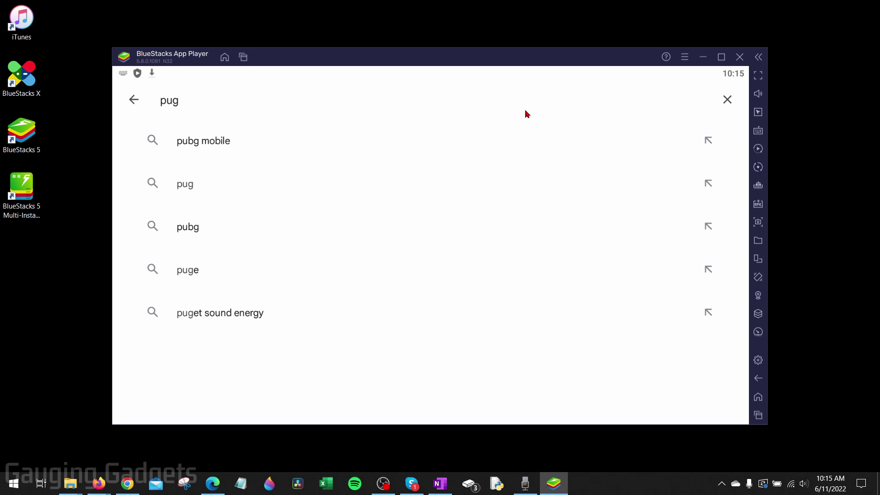
left_click(290, 138)
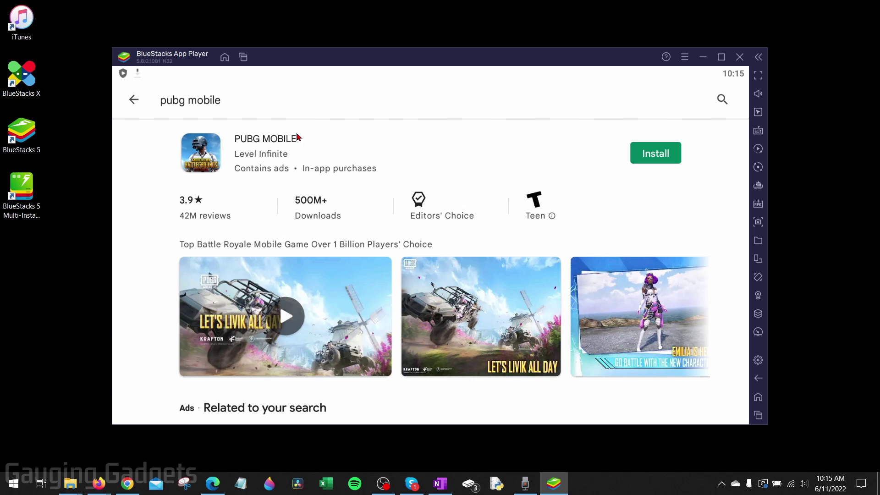
left_click(659, 154)
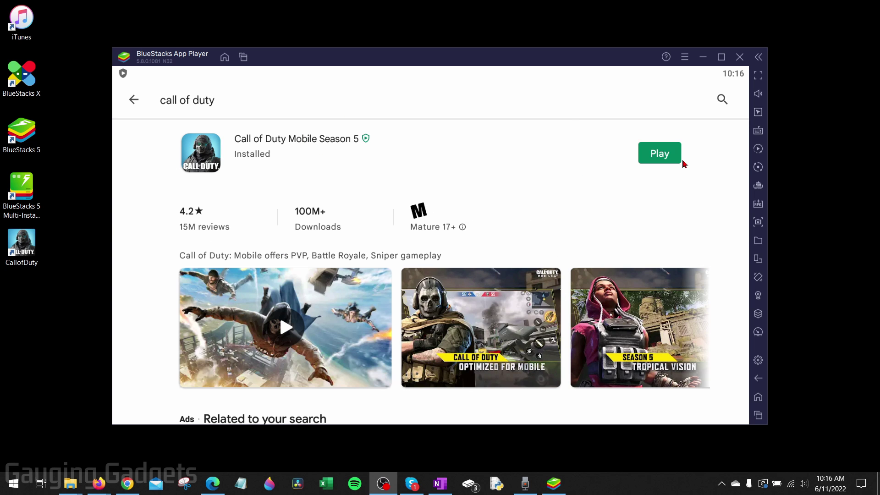
- Launch Call of Duty Mobile and allow it storage access to files
left_click(672, 158)
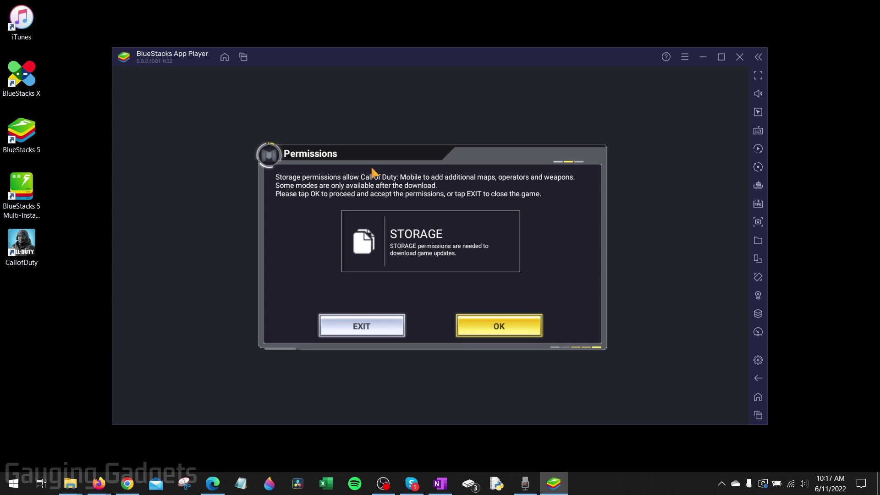
left_click(499, 327)
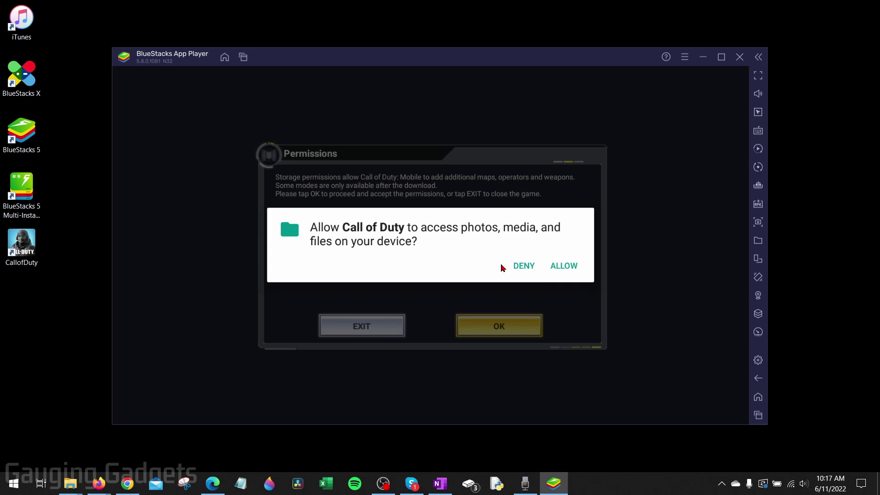
left_click(566, 266)
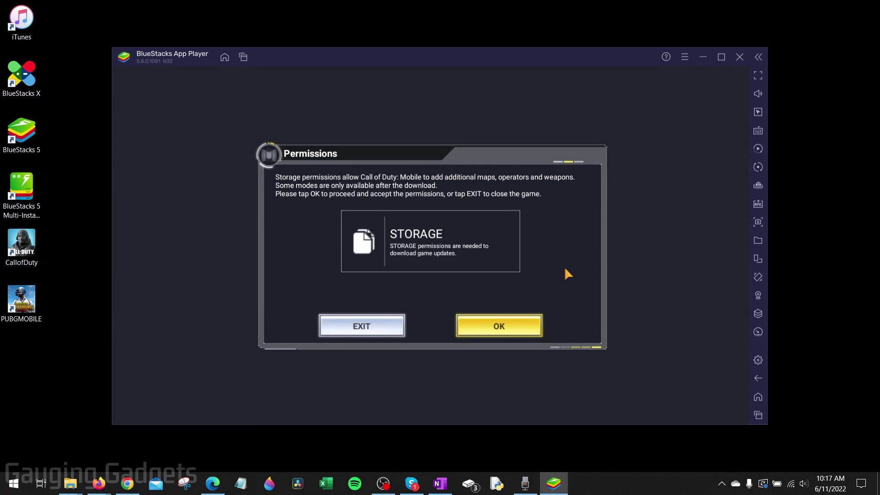